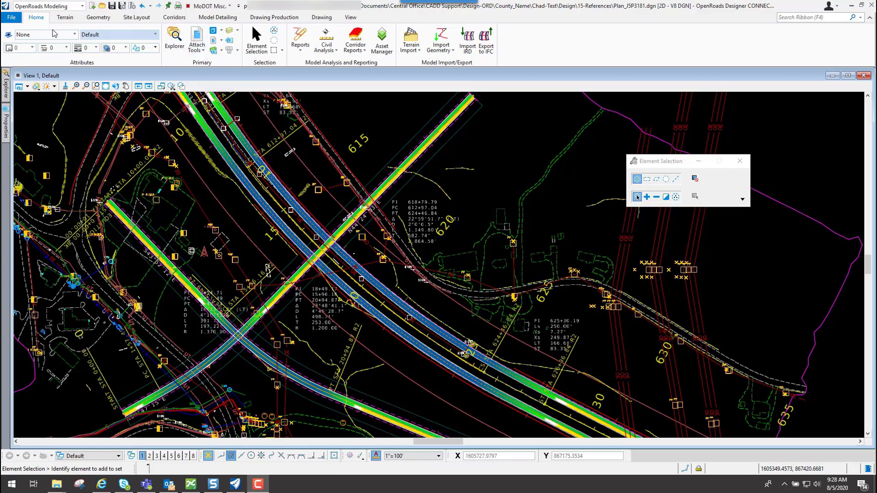
- Open the drawing's list of attached references and place it clear of the curve label near station 620
{"action": "left_click", "coordinate": [201, 50]}
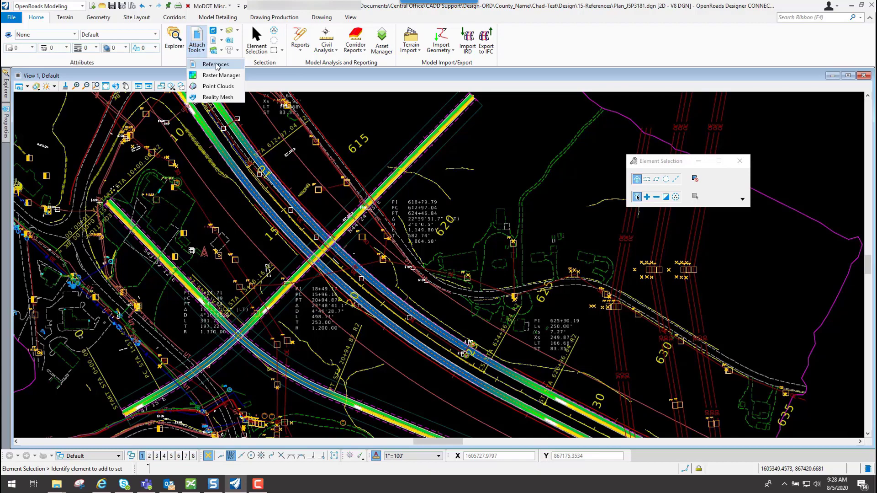
{"action": "left_click", "coordinate": [216, 64]}
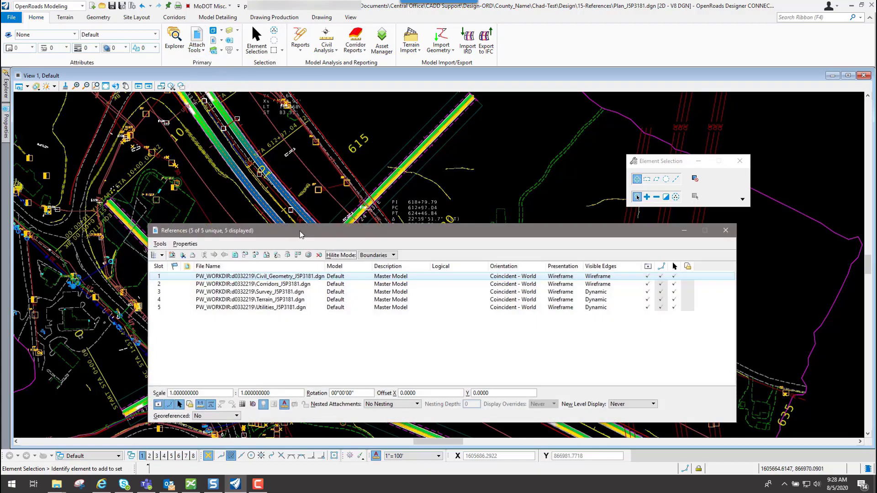
{"action": "mouse_move", "coordinate": [301, 234]}
{"action": "left_mouse_down"}
{"action": "mouse_move", "coordinate": [475, 239]}
{"action": "mouse_move", "coordinate": [466, 255]}
{"action": "left_mouse_up"}
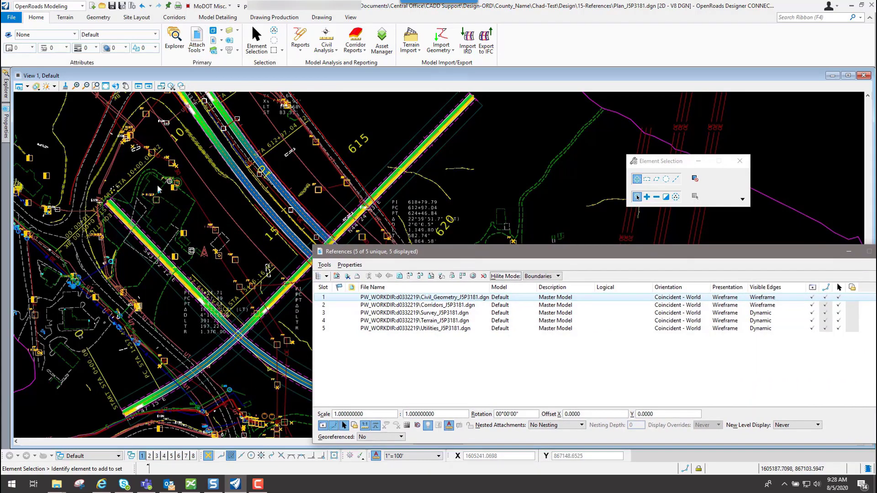
- Try to select and move the referenced curve data label near station 620 from the plan file
{"action": "left_click", "coordinate": [418, 210]}
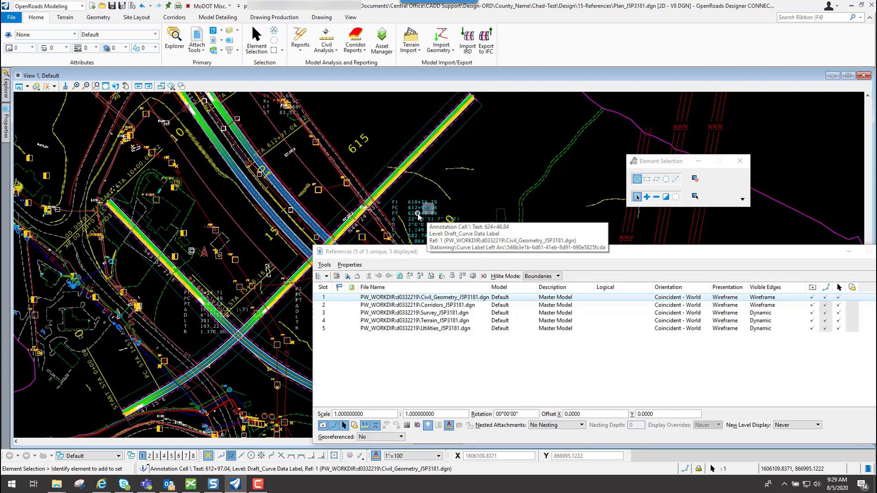
{"action": "left_click", "coordinate": [482, 140]}
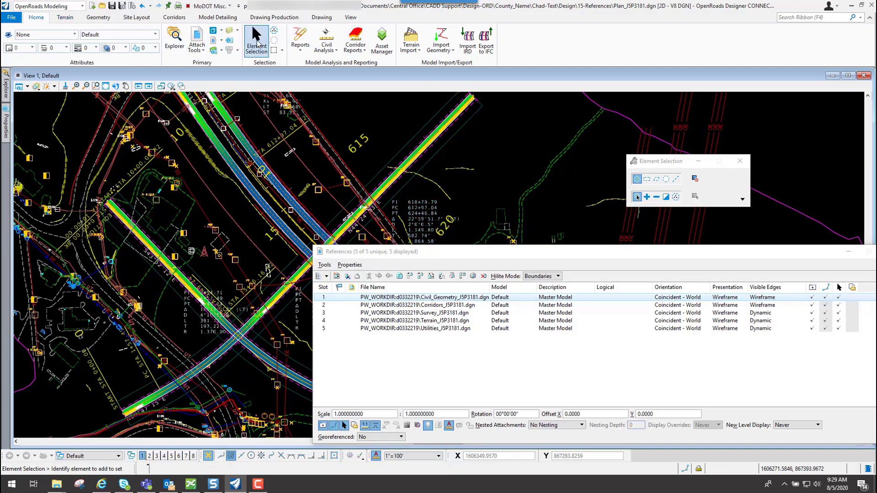
{"action": "left_click", "coordinate": [415, 217]}
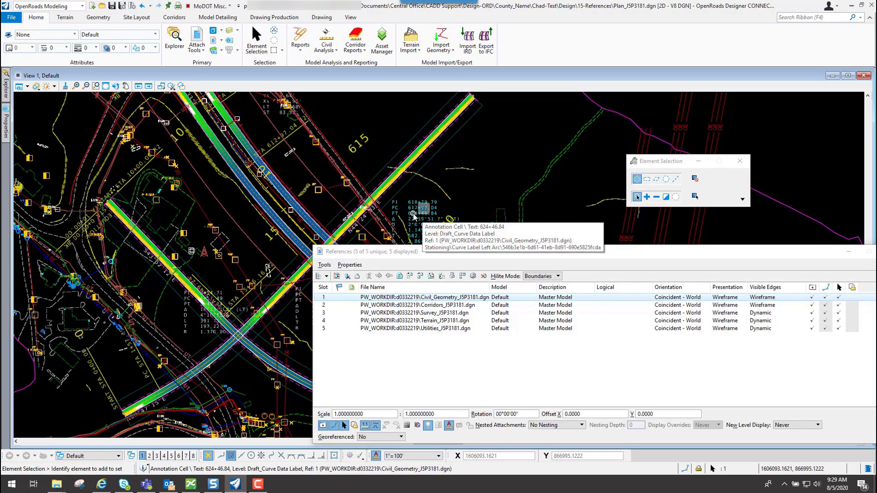
{"action": "left_click_drag", "start_coordinate": [414, 217], "coordinate": [458, 201]}
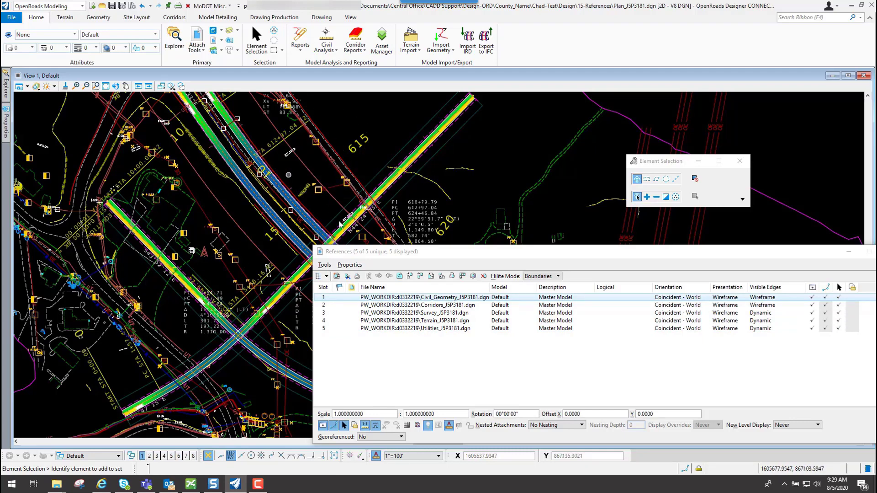
- Set the reference highlight mode to Hilite and highlight the Corridors, Survey, Terrain, Utilities and Civil_Geometry references in turn
{"action": "left_click_drag", "start_coordinate": [393, 249], "coordinate": [326, 188]}
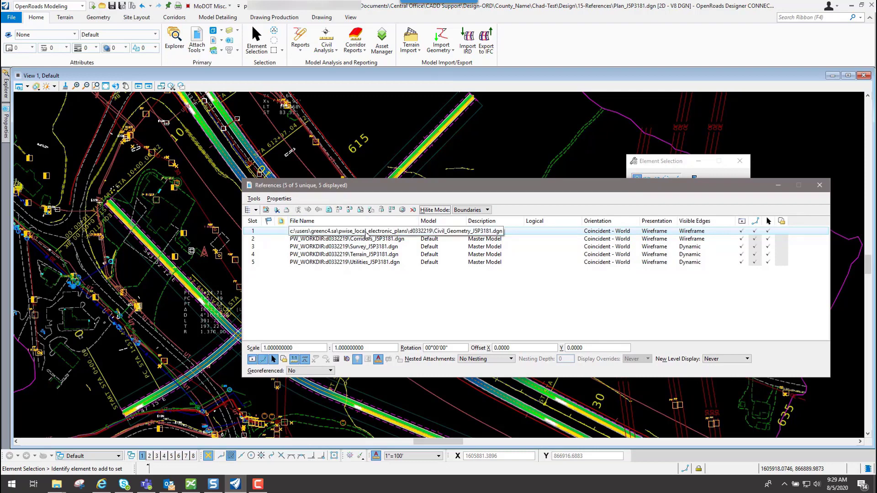
{"action": "left_click_drag", "start_coordinate": [434, 189], "coordinate": [437, 201]}
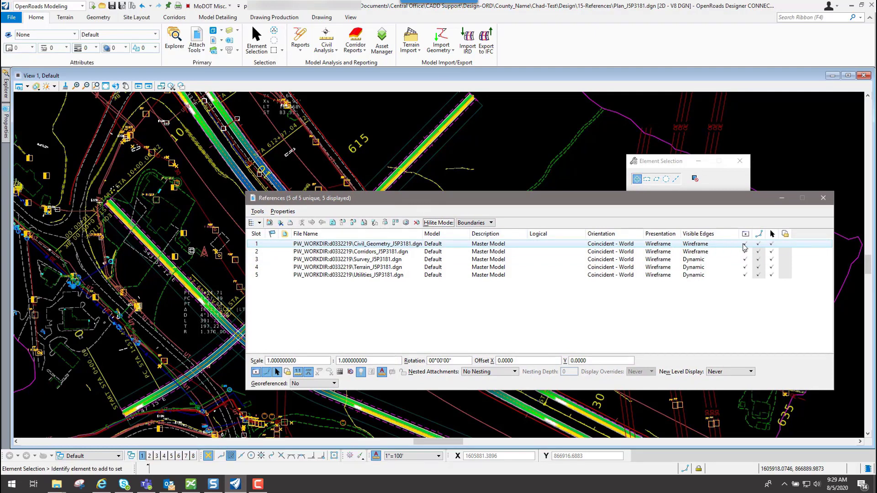
{"action": "left_click", "coordinate": [480, 222]}
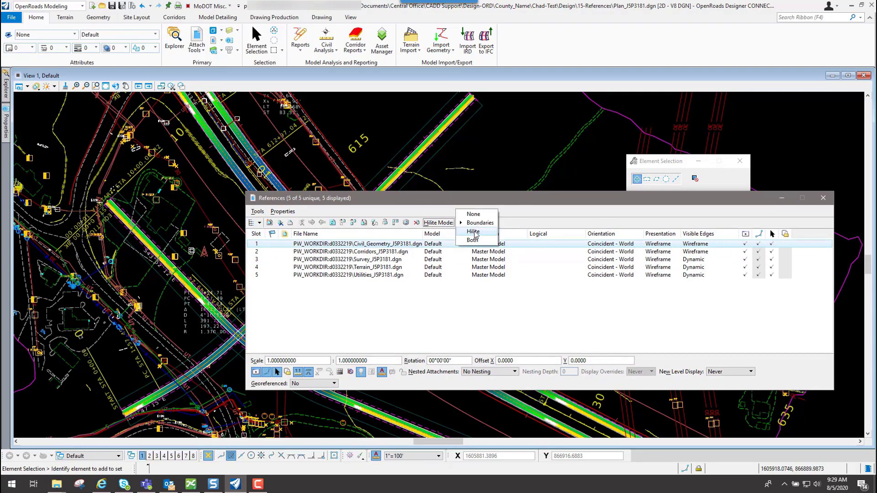
{"action": "left_click", "coordinate": [475, 232]}
{"action": "left_click_drag", "start_coordinate": [450, 201], "coordinate": [493, 258]}
{"action": "left_click", "coordinate": [419, 309]}
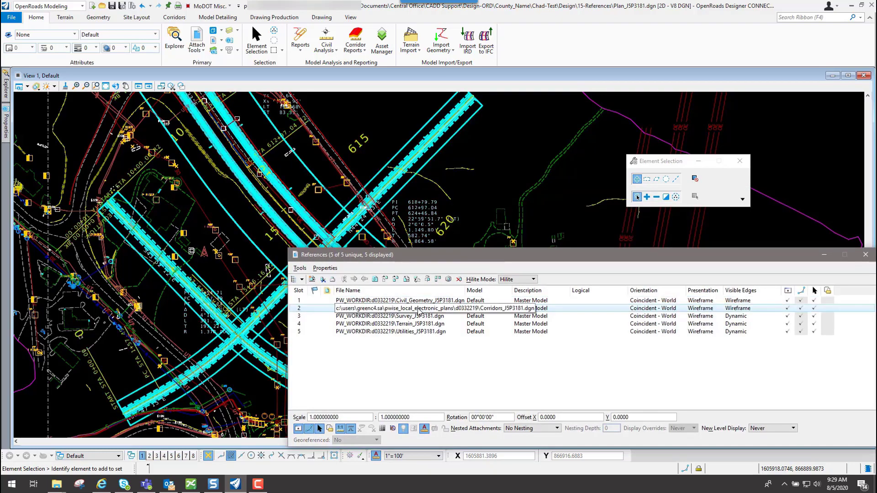
{"action": "left_click", "coordinate": [414, 316]}
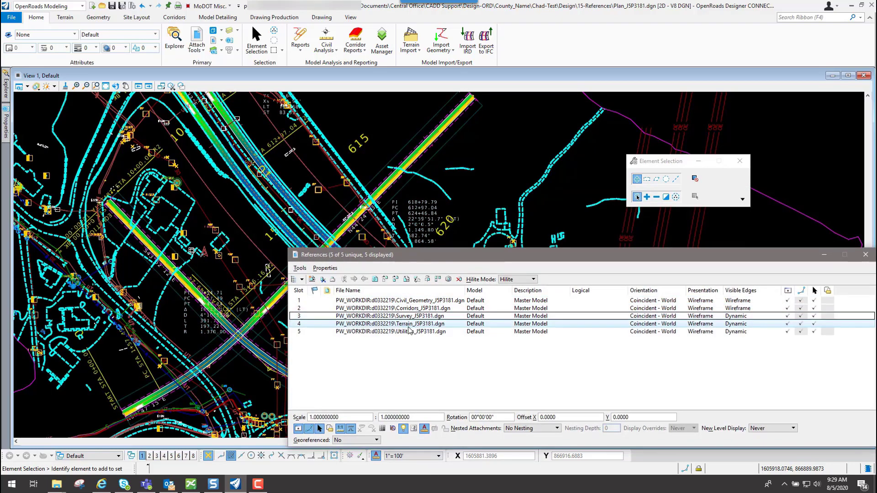
{"action": "left_click", "coordinate": [409, 324]}
{"action": "left_click", "coordinate": [405, 330]}
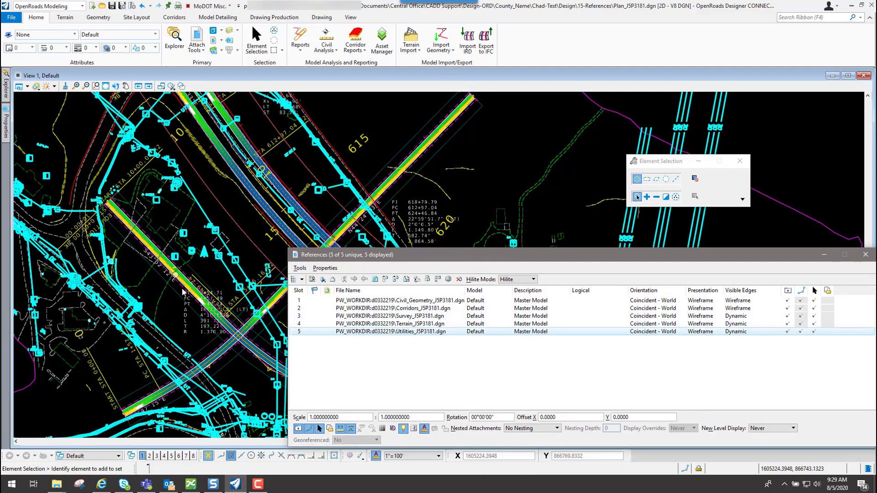
{"action": "left_click", "coordinate": [402, 300]}
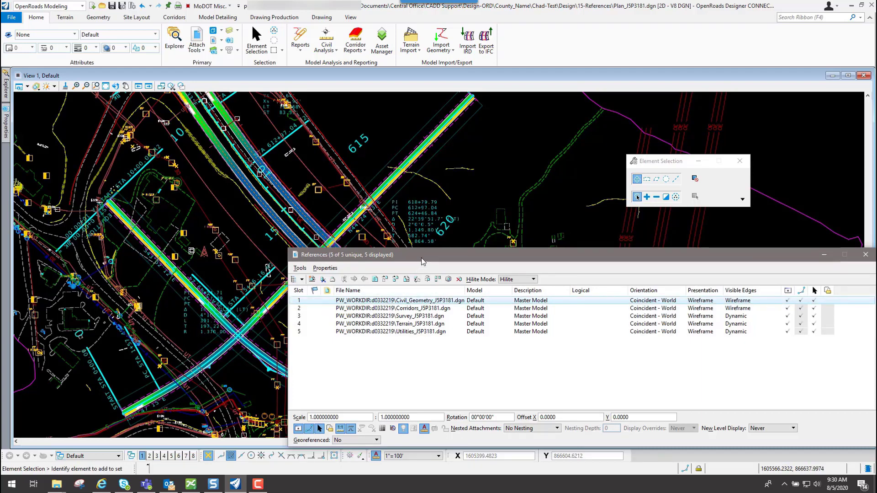
- Examine the tool and property commands available for the Civil_Geometry_J5P3181.dgn reference
{"action": "left_click_drag", "start_coordinate": [422, 261], "coordinate": [351, 230]}
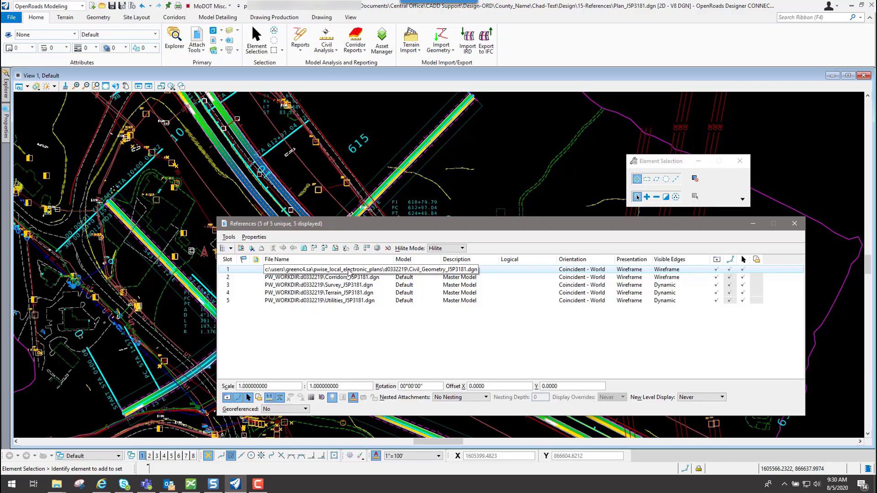
{"action": "left_click", "coordinate": [229, 237]}
{"action": "mouse_move", "coordinate": [254, 237]}
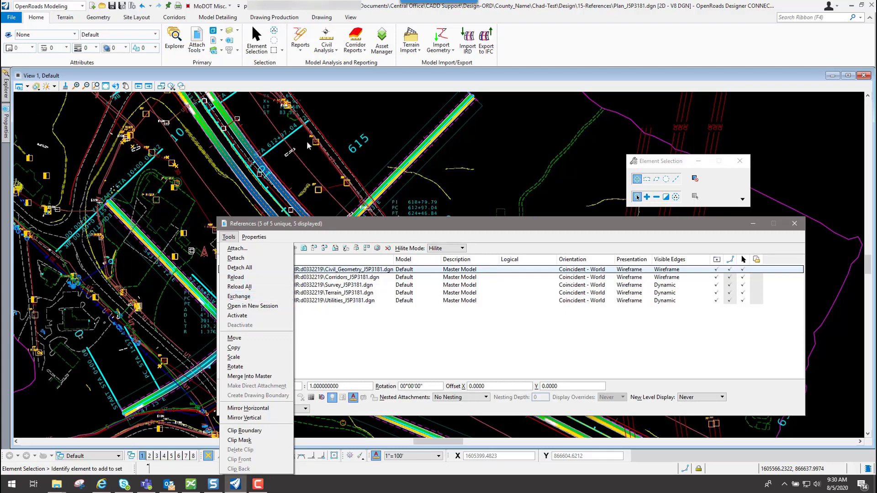
{"action": "left_click", "coordinate": [254, 236]}
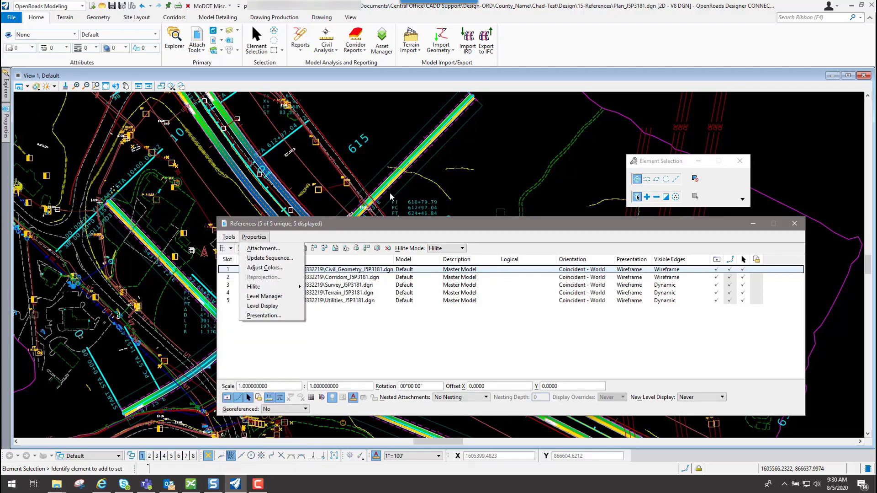
{"action": "left_click", "coordinate": [470, 225]}
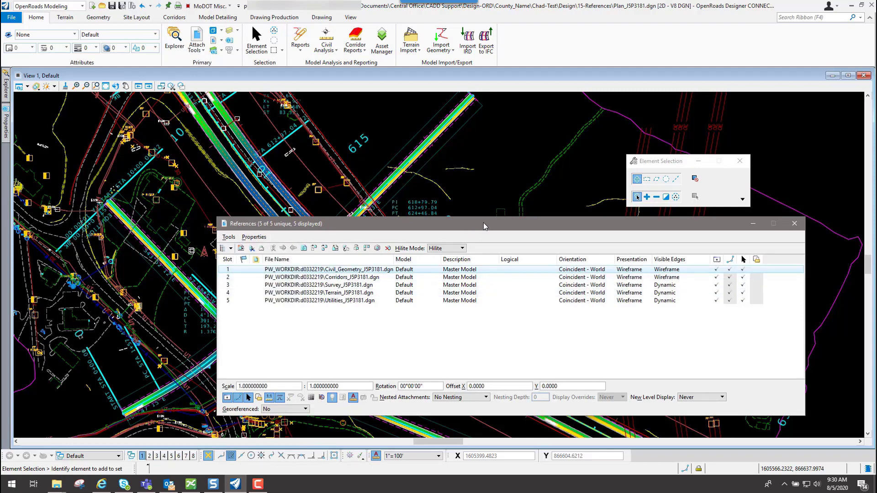
{"action": "left_click_drag", "start_coordinate": [484, 223], "coordinate": [554, 299]}
{"action": "scroll", "coordinate": [438, 211], "scroll_direction": "up", "scroll_amount": 1}
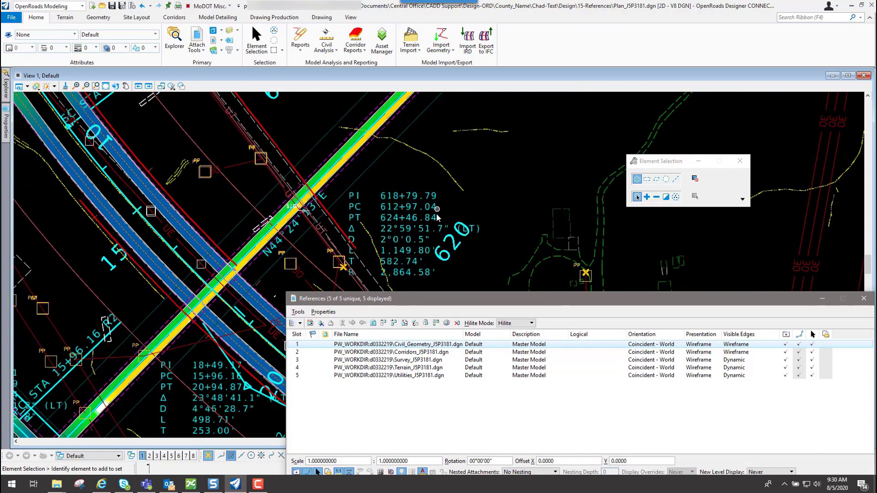
{"action": "right_click", "coordinate": [417, 343]}
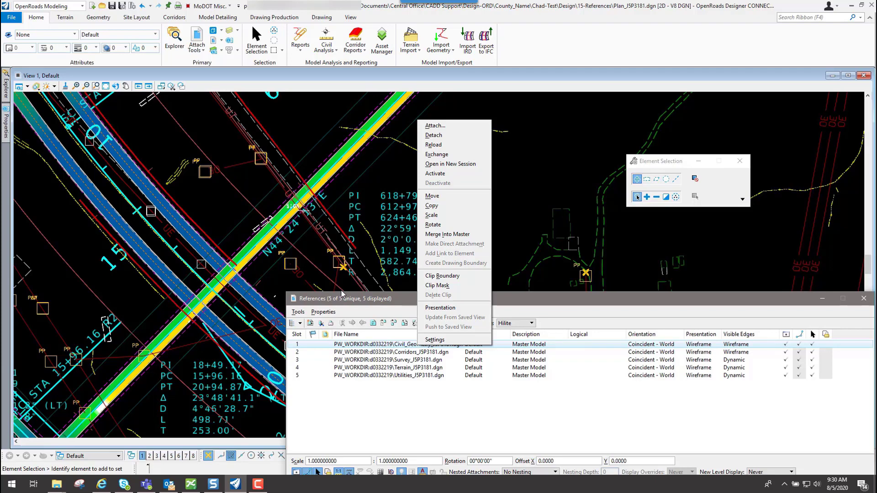
{"action": "left_click", "coordinate": [514, 175]}
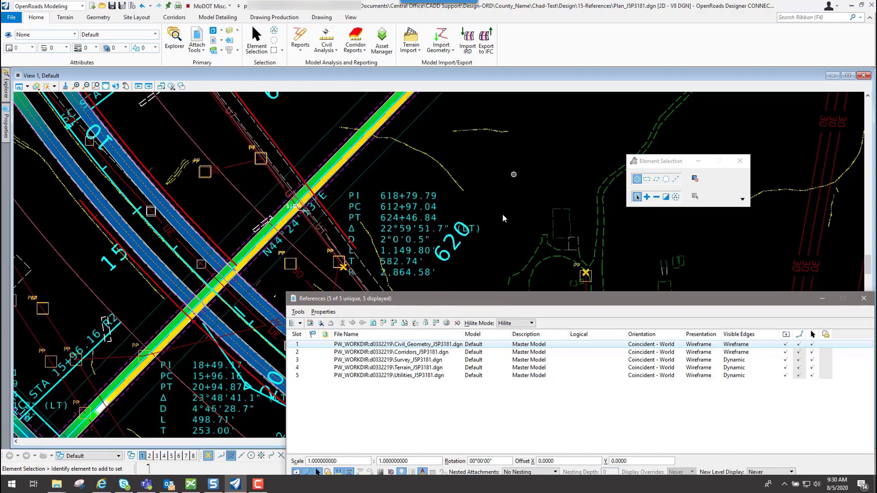
{"action": "left_click", "coordinate": [329, 323]}
{"action": "left_click", "coordinate": [298, 311]}
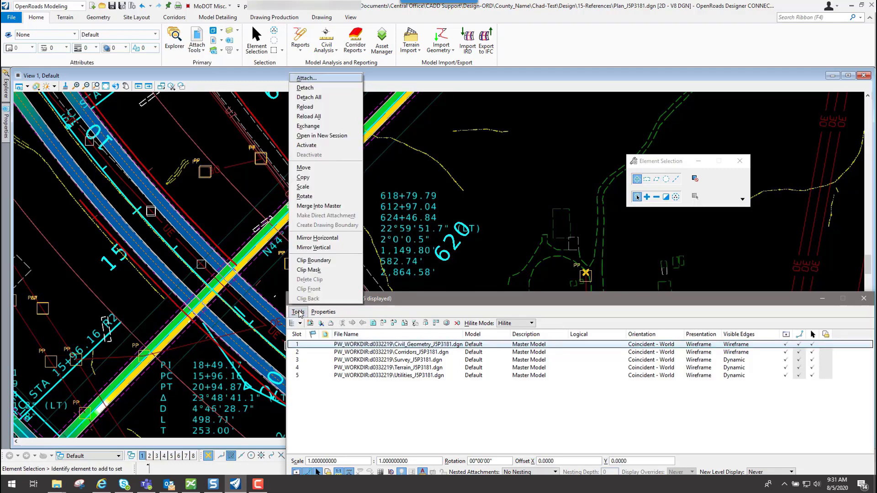
- Activate the Civil_Geometry_J5P3181.dgn reference for in-place editing and set the reference highlight mode to Boundaries
{"action": "right_click", "coordinate": [408, 348]}
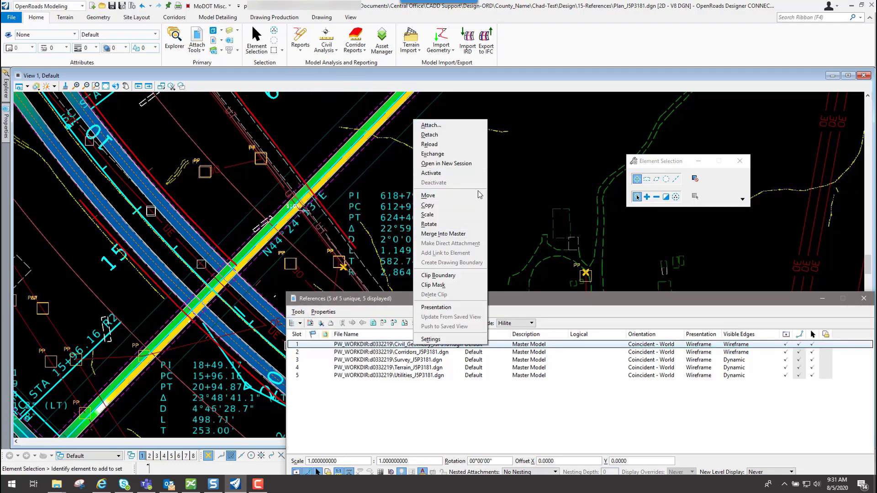
{"action": "left_click", "coordinate": [435, 172]}
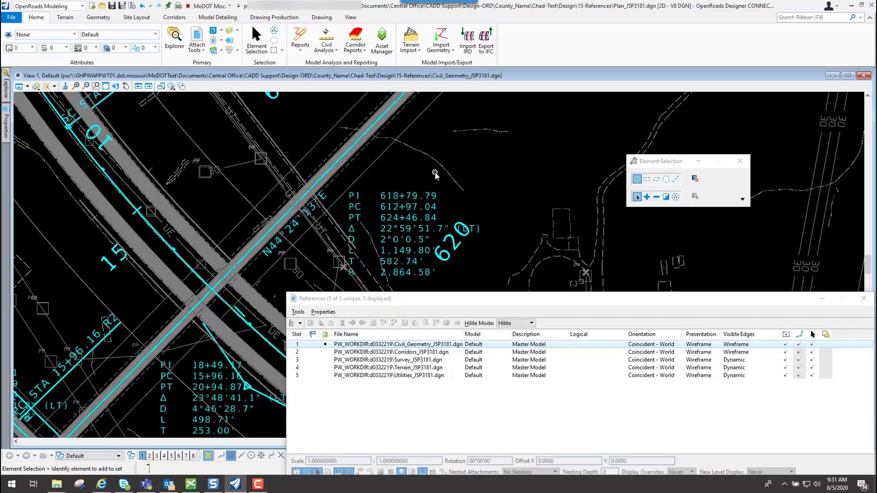
{"action": "mouse_move", "coordinate": [429, 216]}
{"action": "scroll", "coordinate": [215, 279], "scroll_direction": "down", "scroll_amount": 3}
{"action": "mouse_move", "coordinate": [216, 283]}
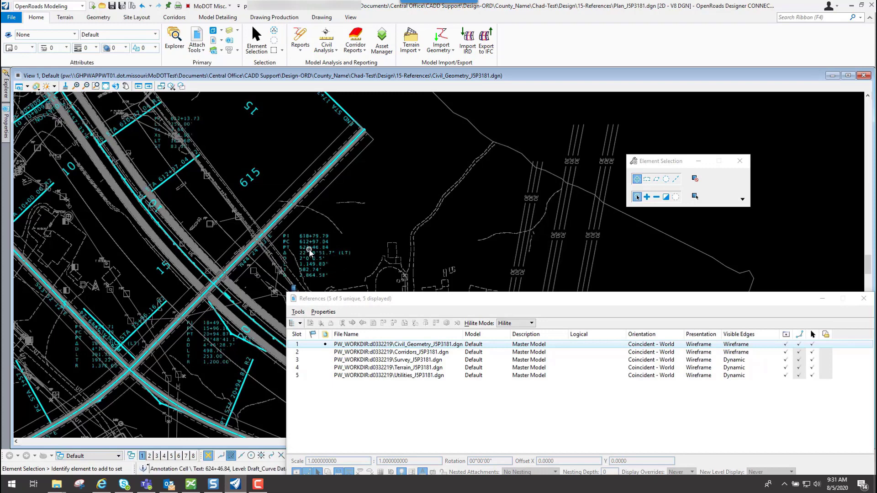
{"action": "left_click", "coordinate": [522, 326]}
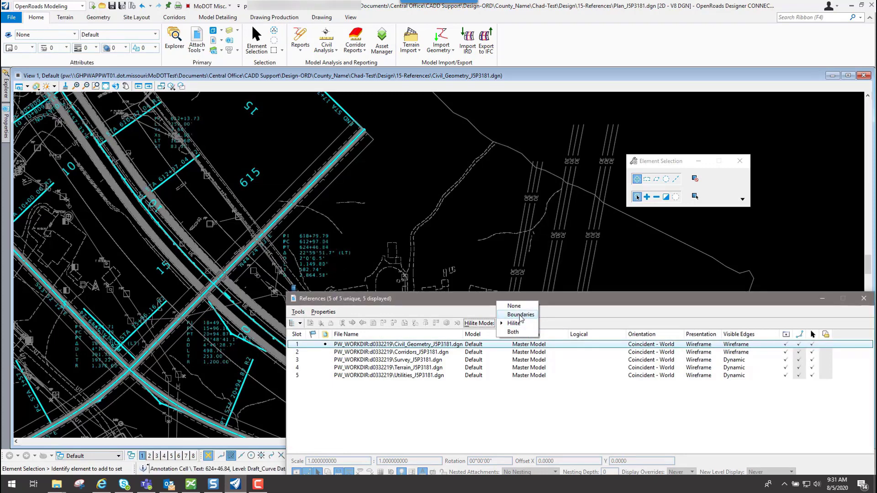
{"action": "left_click", "coordinate": [521, 315]}
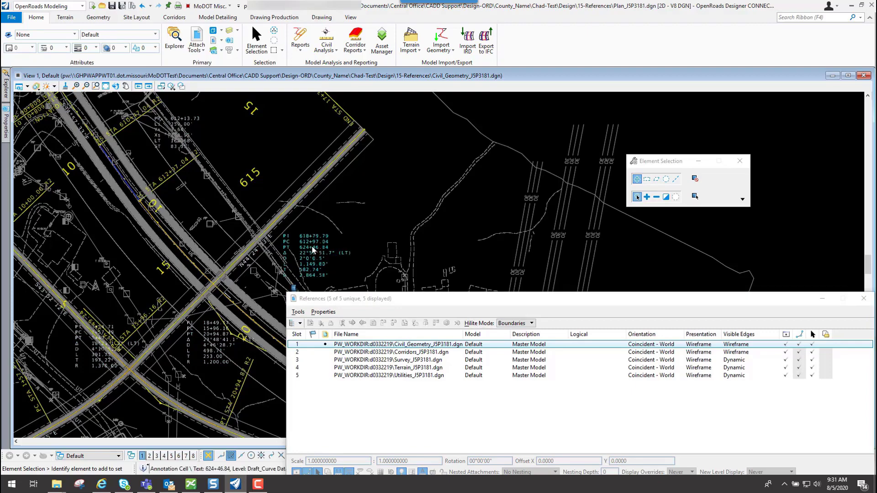
- Move the curve data label with PI 618+79.79 up and away from the alignment, into the open area above station label 620
{"action": "scroll", "coordinate": [315, 252], "scroll_direction": "up", "scroll_amount": 3}
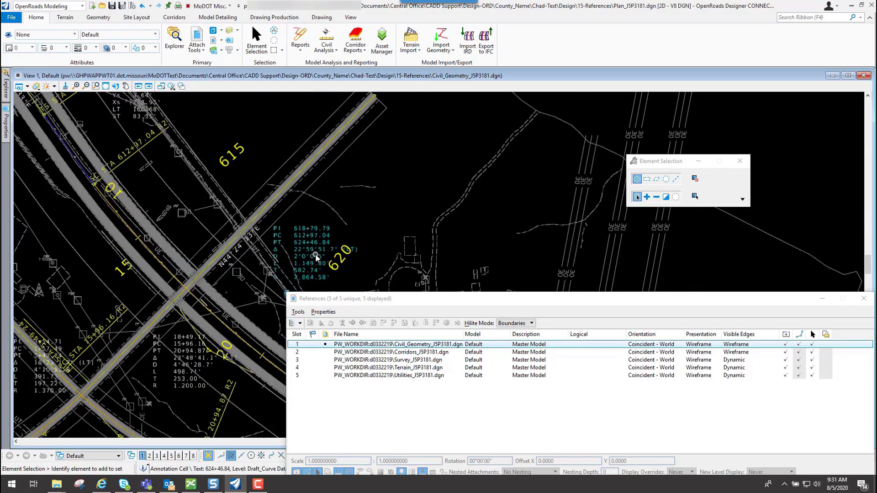
{"action": "scroll", "coordinate": [316, 256], "scroll_direction": "up", "scroll_amount": 2}
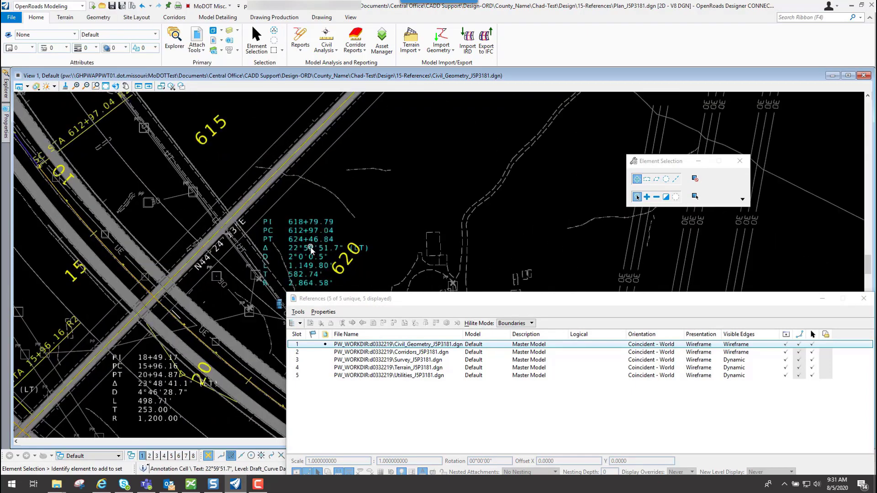
{"action": "left_click_drag", "start_coordinate": [311, 249], "coordinate": [447, 151]}
{"action": "left_click", "coordinate": [365, 220]}
{"action": "scroll", "coordinate": [296, 259], "scroll_direction": "down", "scroll_amount": 3}
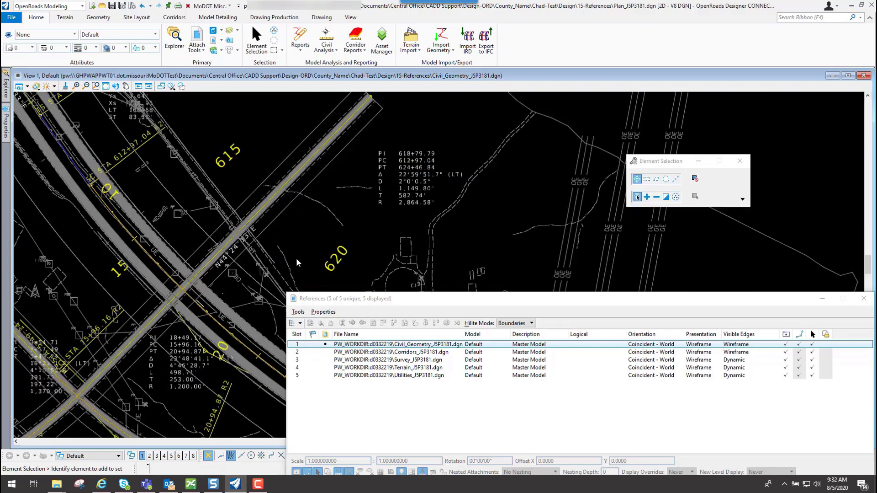
- Move the curve data label with PI 18+49.17 slightly downward from its position beside the road crossing
{"action": "mouse_move", "coordinate": [296, 258]}
{"action": "middle_mouse_down"}
{"action": "mouse_move", "coordinate": [239, 282]}
{"action": "mouse_move", "coordinate": [294, 207]}
{"action": "middle_mouse_up"}
{"action": "scroll", "coordinate": [296, 258], "scroll_direction": "down", "scroll_amount": 2}
{"action": "scroll", "coordinate": [260, 259], "scroll_direction": "up", "scroll_amount": 2}
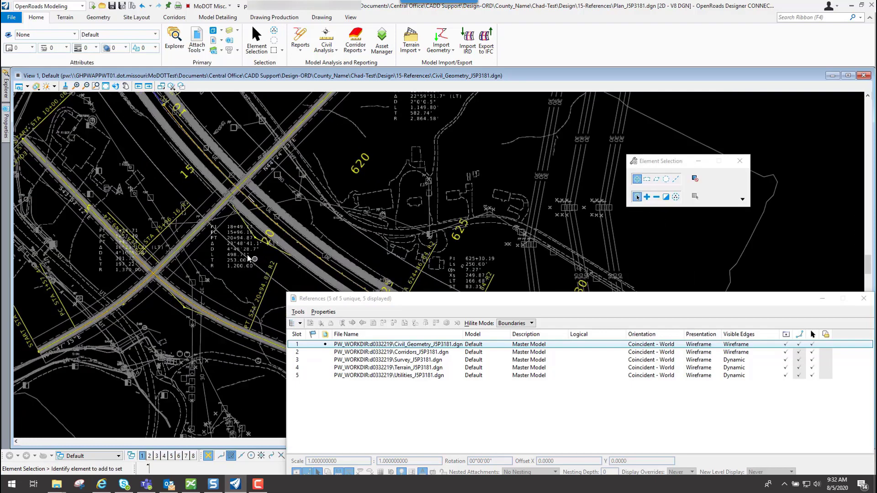
{"action": "left_click", "coordinate": [234, 264]}
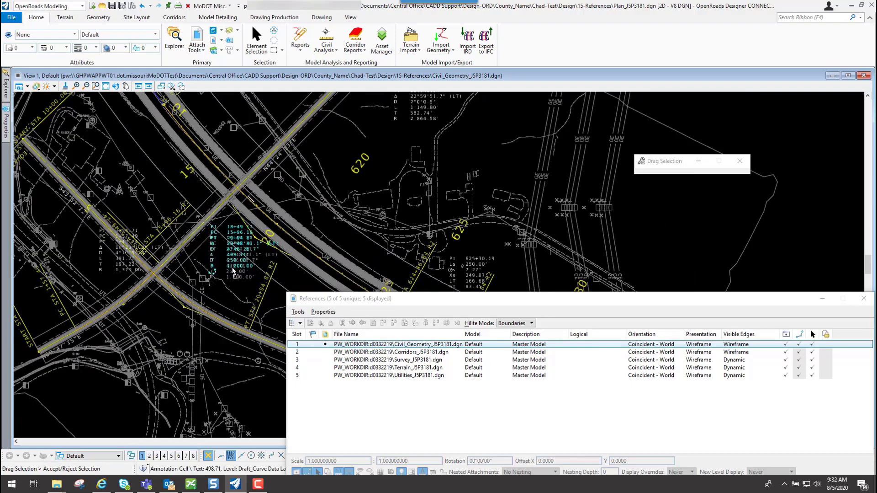
{"action": "left_click", "coordinate": [233, 270]}
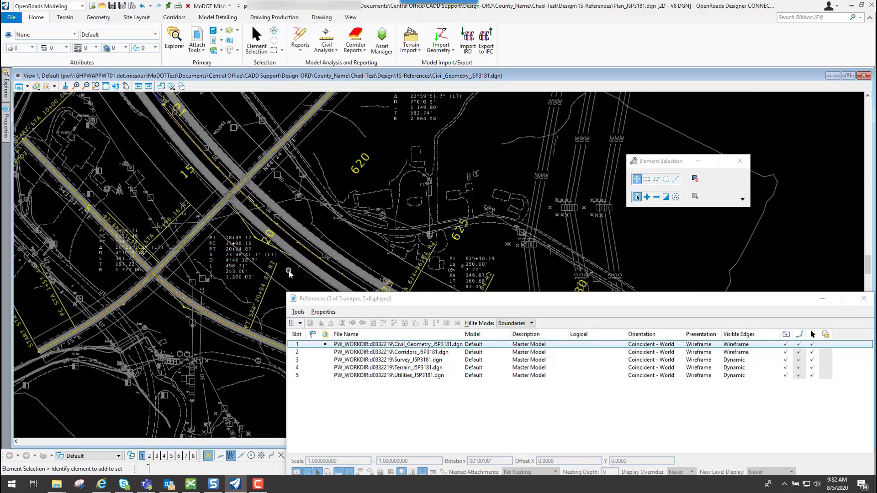
- Deactivate the Civil_Geometry_J5P3181.dgn reference to return to the plan file, and reposition the References dialog over the drawing
{"action": "scroll", "coordinate": [388, 254], "scroll_direction": "down", "scroll_amount": 3}
{"action": "scroll", "coordinate": [388, 254], "scroll_direction": "up", "scroll_amount": 4}
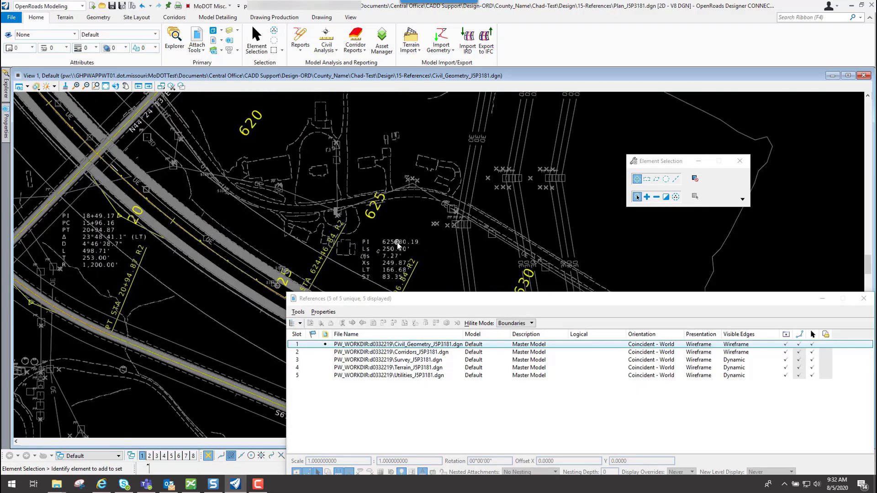
{"action": "scroll", "coordinate": [396, 243], "scroll_direction": "down", "scroll_amount": 2}
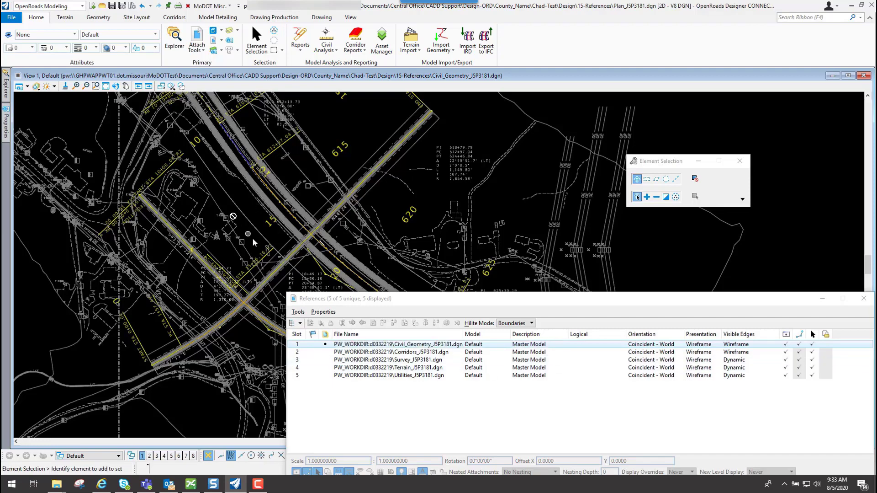
{"action": "mouse_move", "coordinate": [404, 259]}
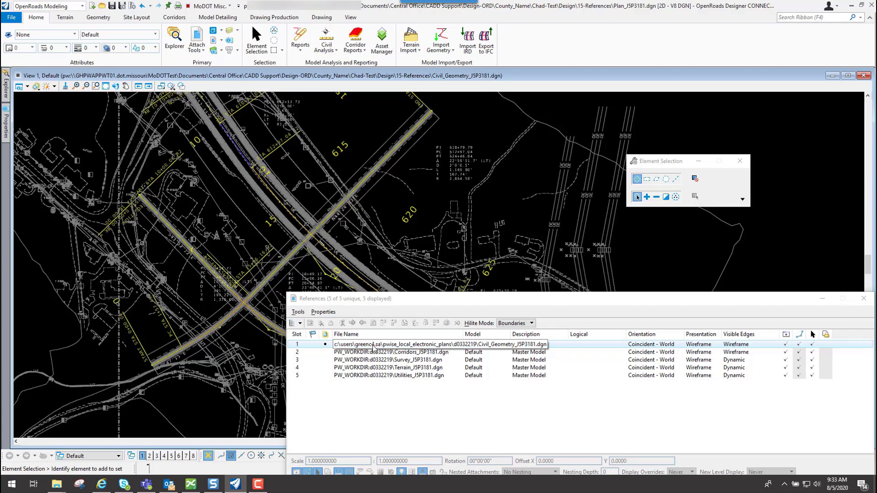
{"action": "right_click", "coordinate": [374, 349]}
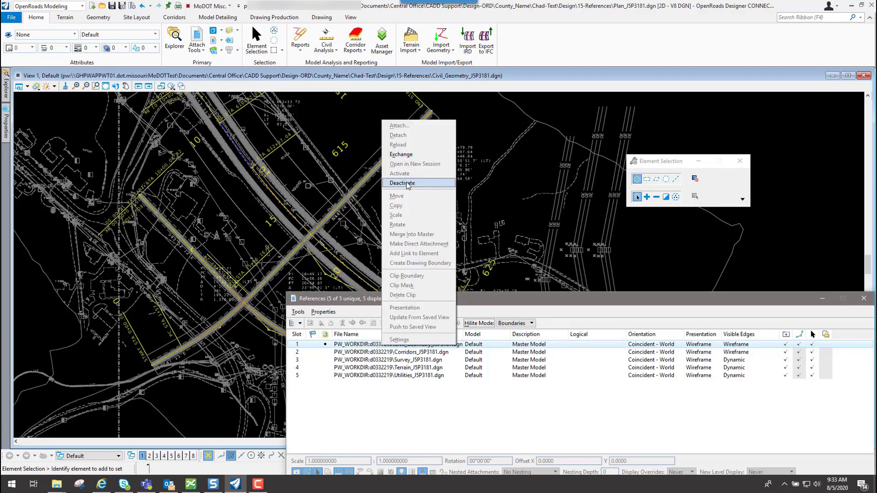
{"action": "left_click", "coordinate": [402, 183]}
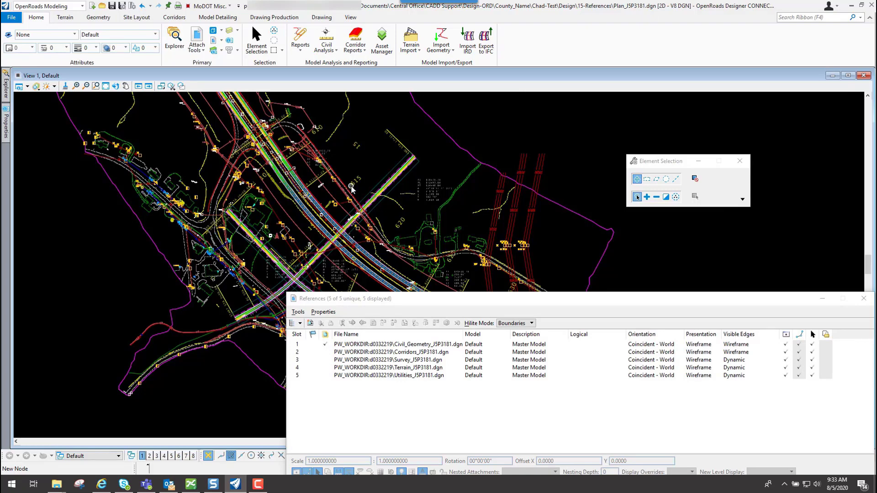
{"action": "left_click_drag", "start_coordinate": [373, 294], "coordinate": [292, 204]}
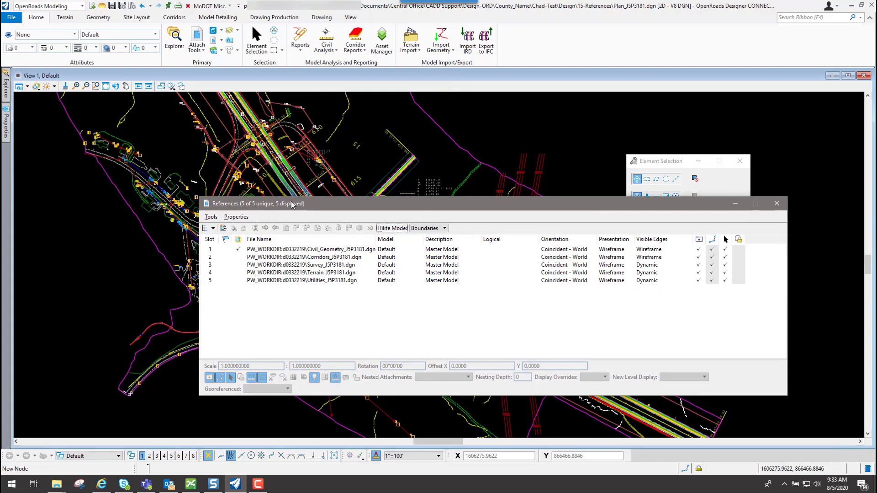